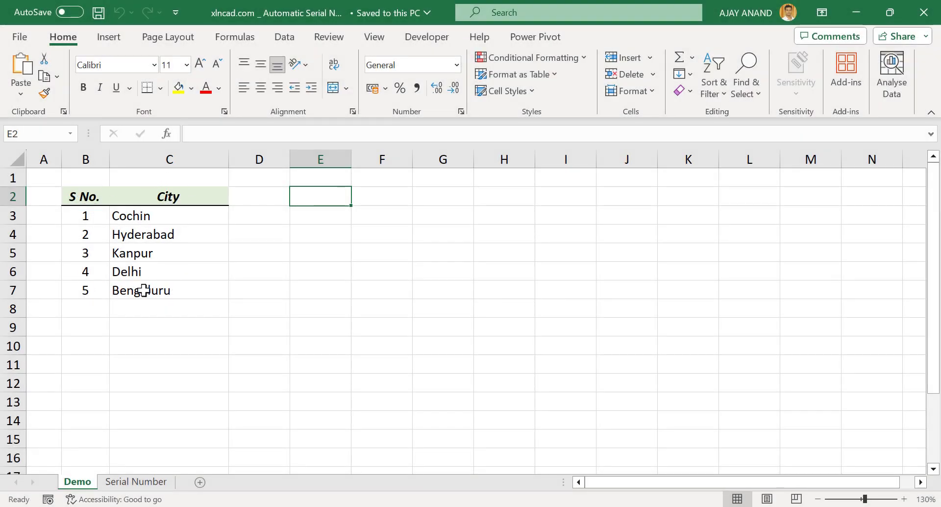
Step: Enter Kolkata, Pune and Test! from C8 downward so S No. shows 6, 7 and 8
left_click(175, 306)
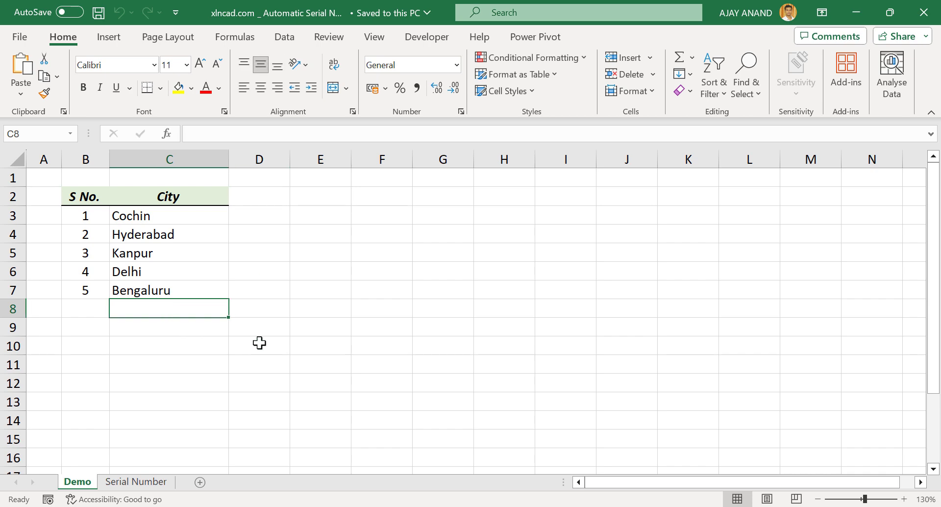
type("Kolkata")
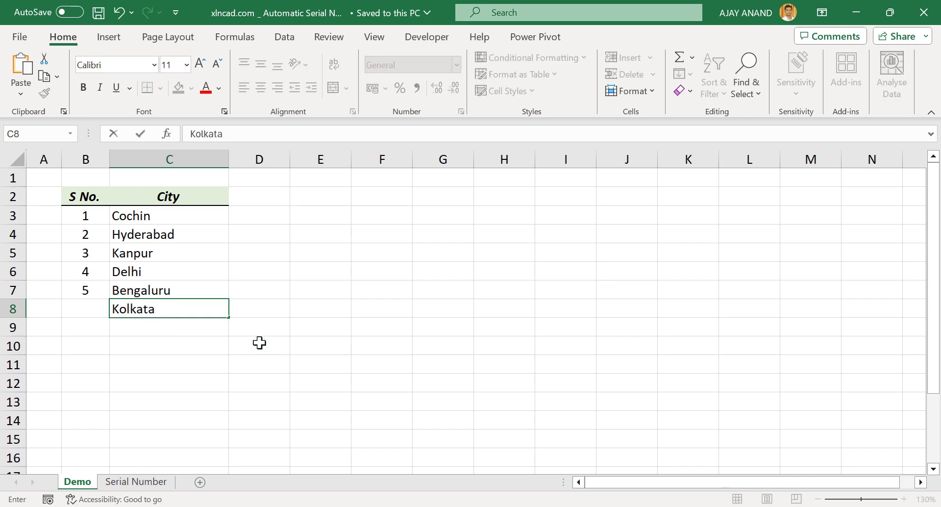
key("Return")
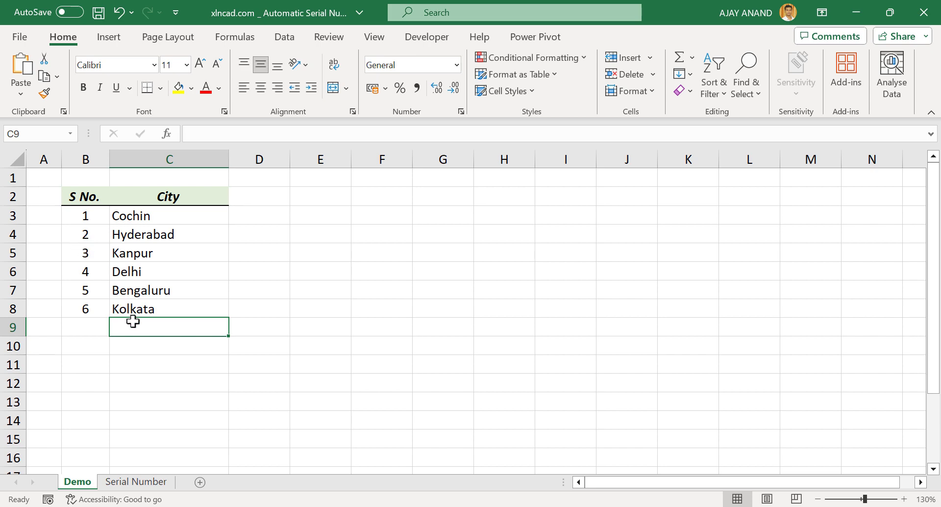
type("Pune")
key("Return")
type("Te")
key("Return")
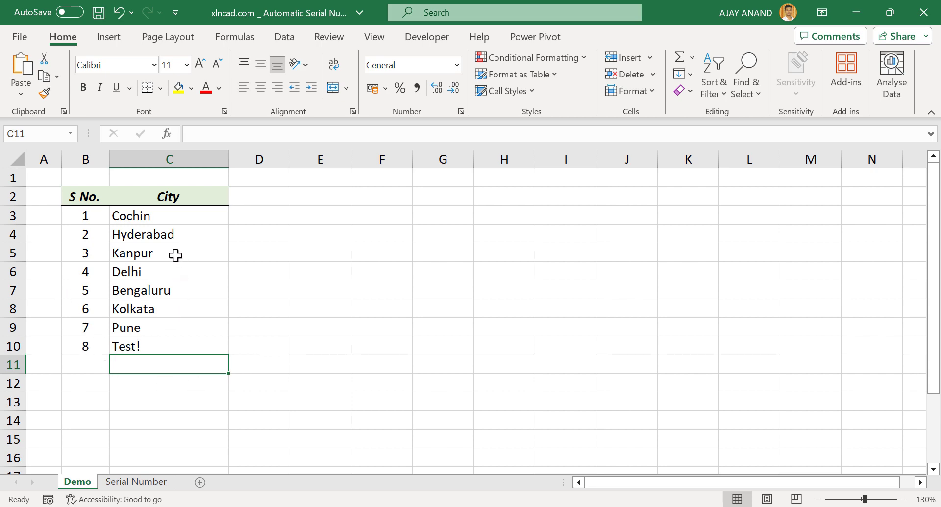
Step: Delete the Kanpur and Delhi cells (C5:C6), shifting the cells below up
left_click_drag(183, 252, 189, 270)
right_click(189, 271)
left_click(271, 196)
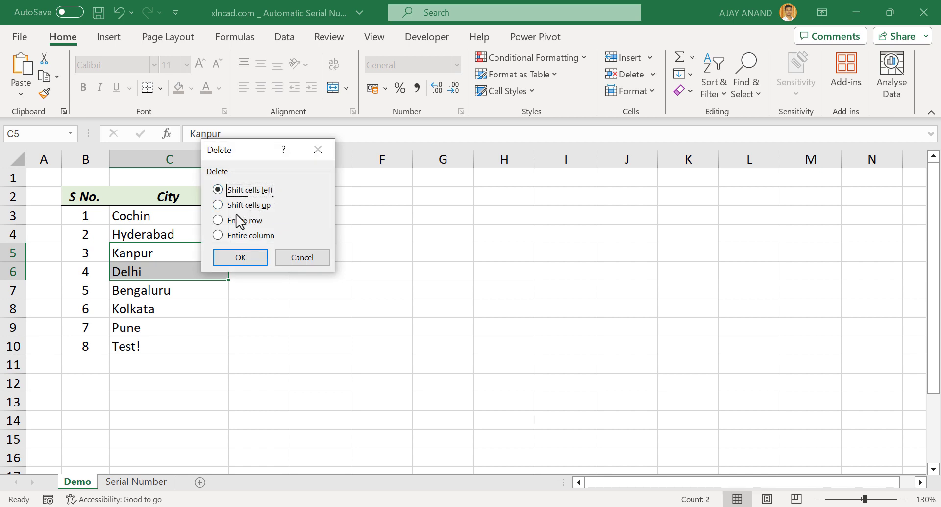
left_click(226, 206)
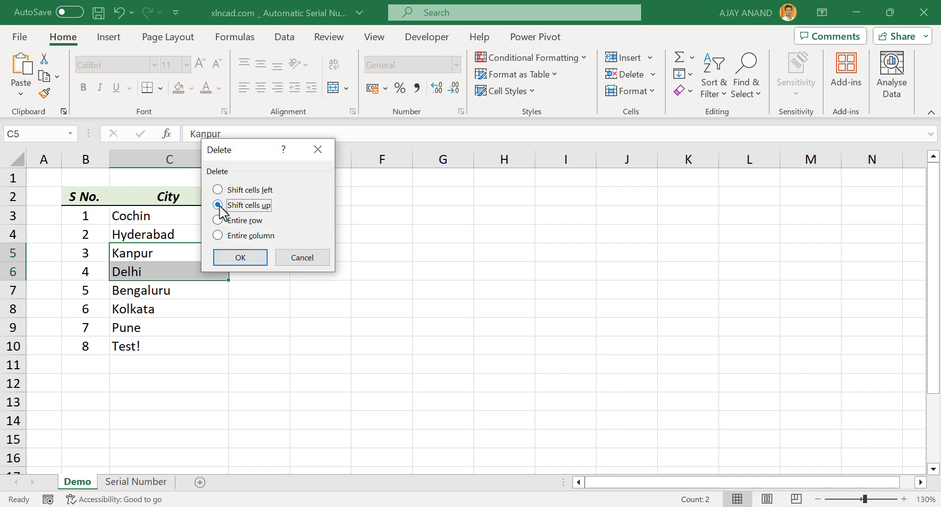
left_click(257, 261)
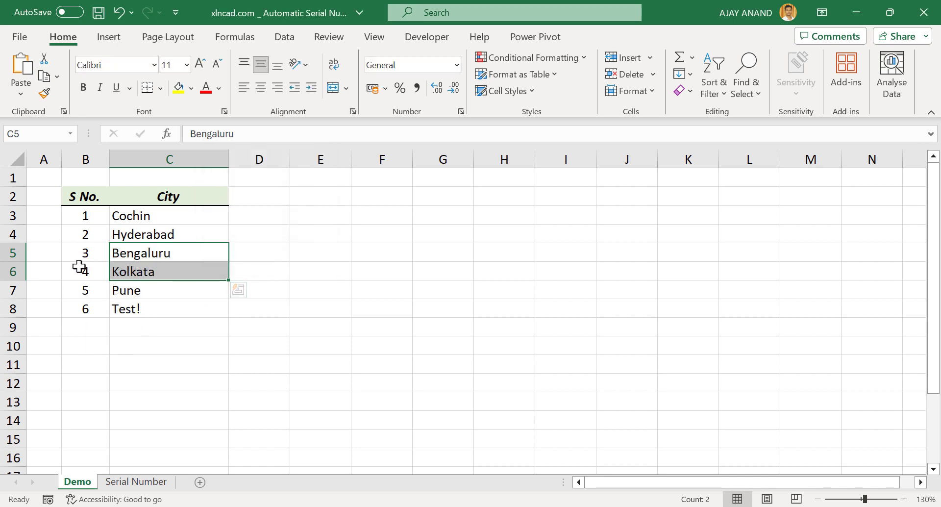
Step: Delete the Pune row and add Mumbai at the end of the City list
right_click(11, 290)
left_click(106, 169)
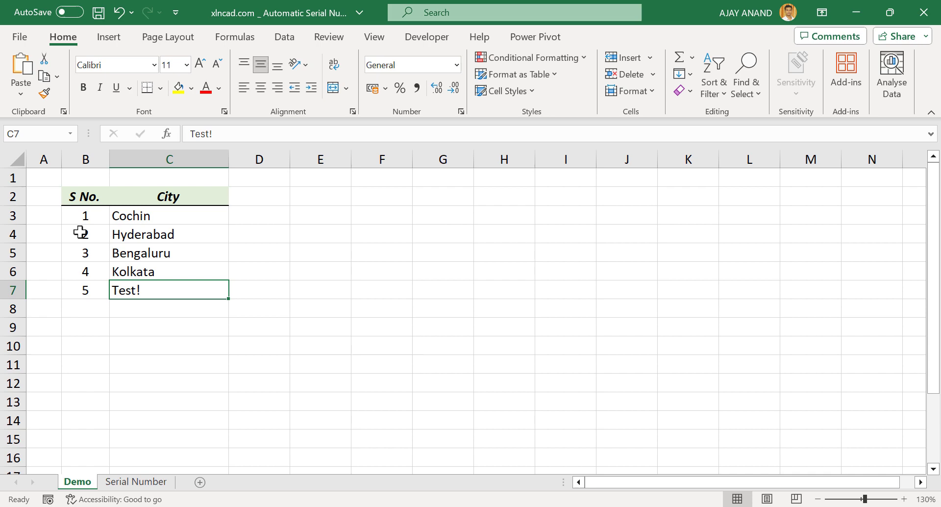
left_click(155, 309)
type("Mumbai")
key("Return")
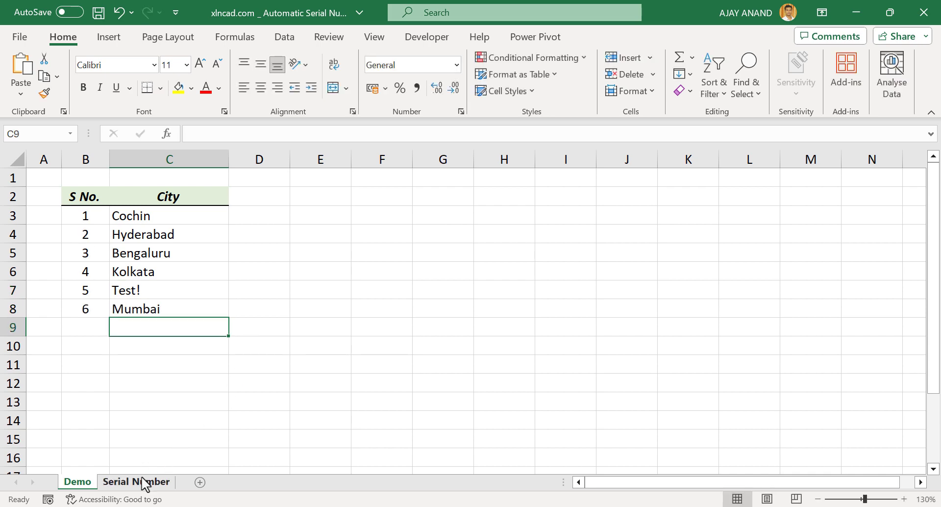
Step: Switch to the Serial Number sheet and inspect the empty S No. cells
left_click(156, 481)
left_click(84, 235)
left_click(96, 251)
left_click(99, 272)
left_click(97, 294)
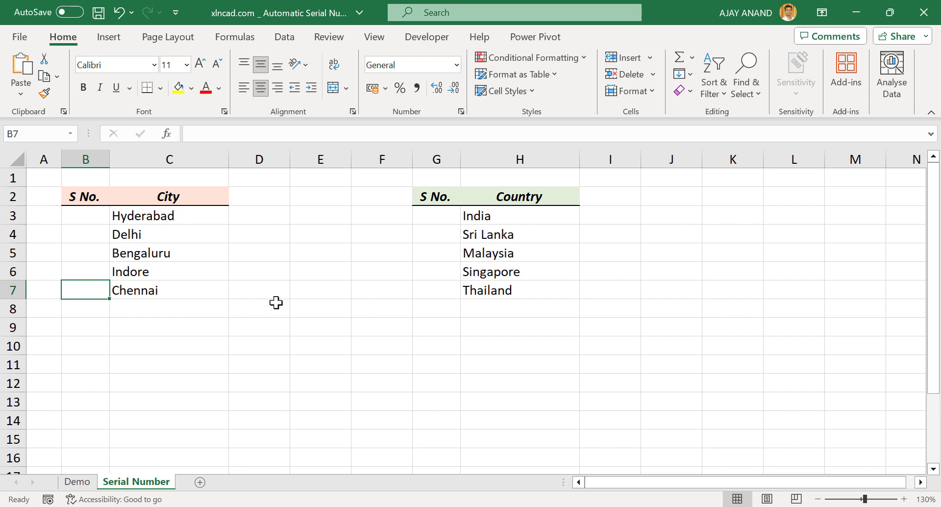
Step: Enter =SEQUENCE(25) in E4, listing the numbers 1 to 25
left_click(316, 239)
type("=")
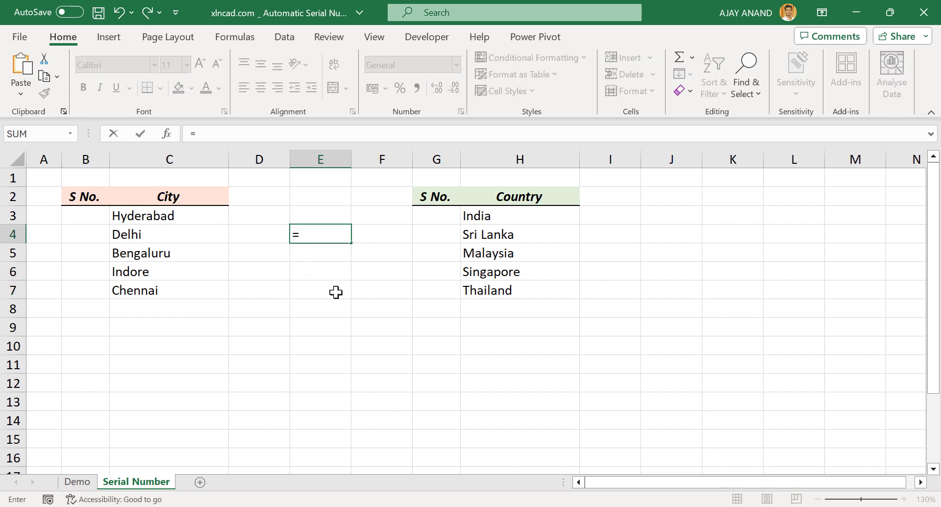
type("seq")
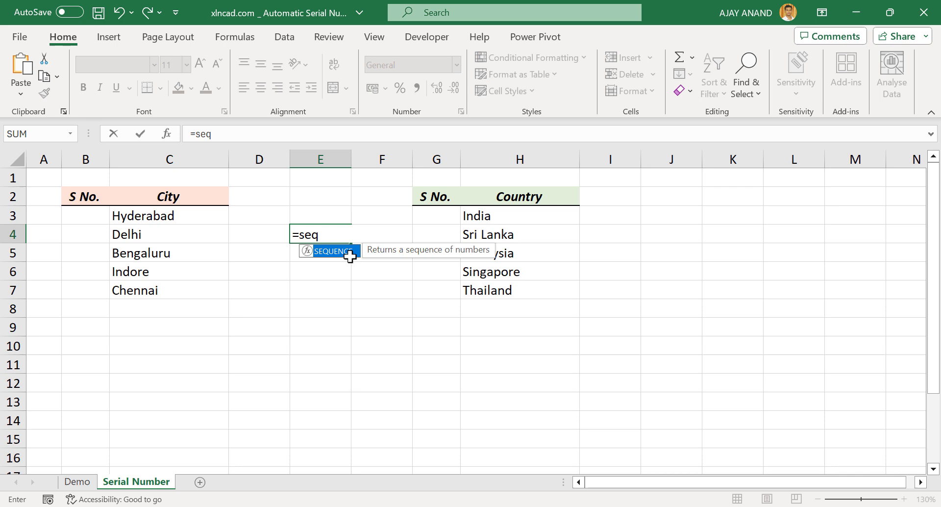
double_click(347, 252)
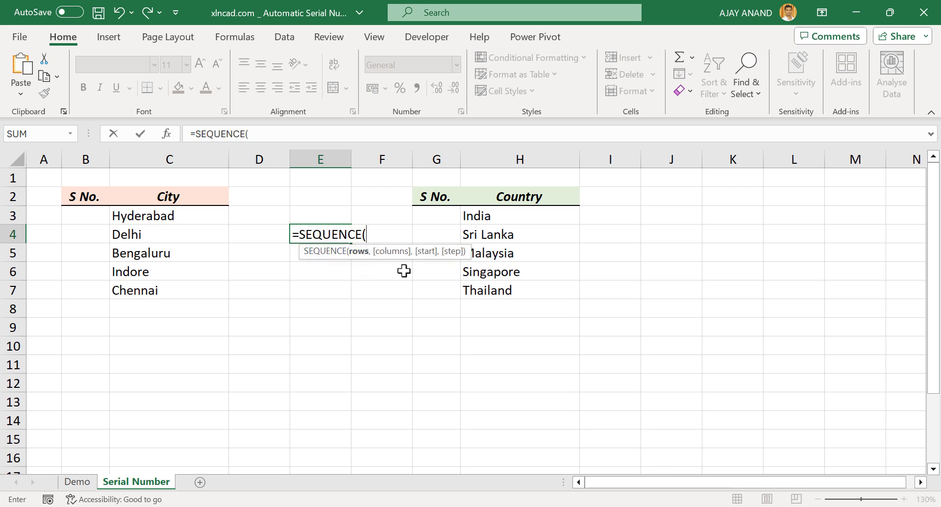
type(")")
key("Return")
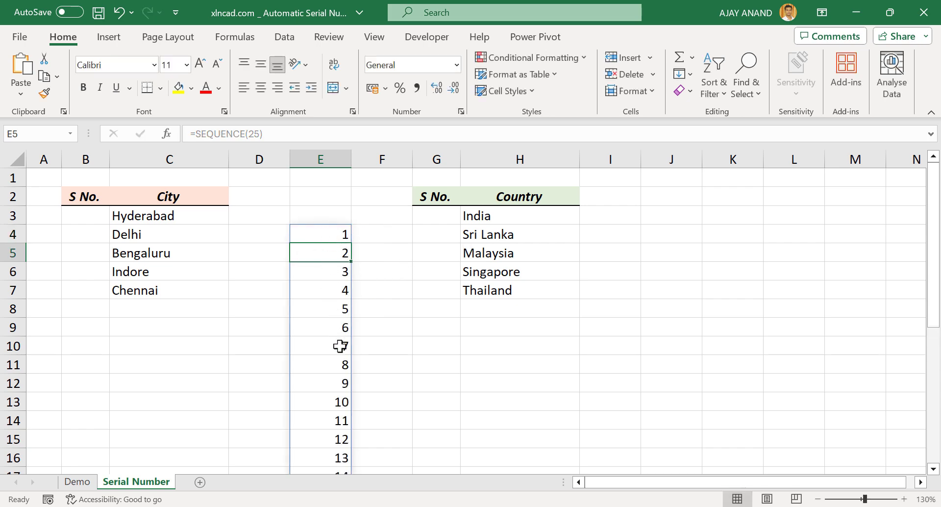
scroll(339, 346, "down", 5)
scroll(340, 359, "down", 1)
scroll(342, 365, "up", 4)
scroll(342, 361, "up", 2)
Step: Change the E4 formula to =SEQUENCE(100) so the list runs 1 to 100
left_click(334, 235)
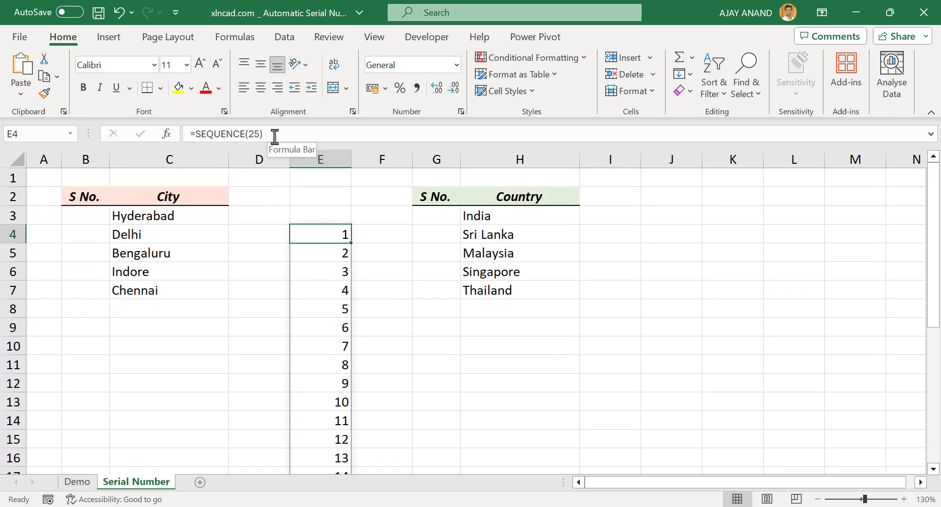
double_click(249, 133)
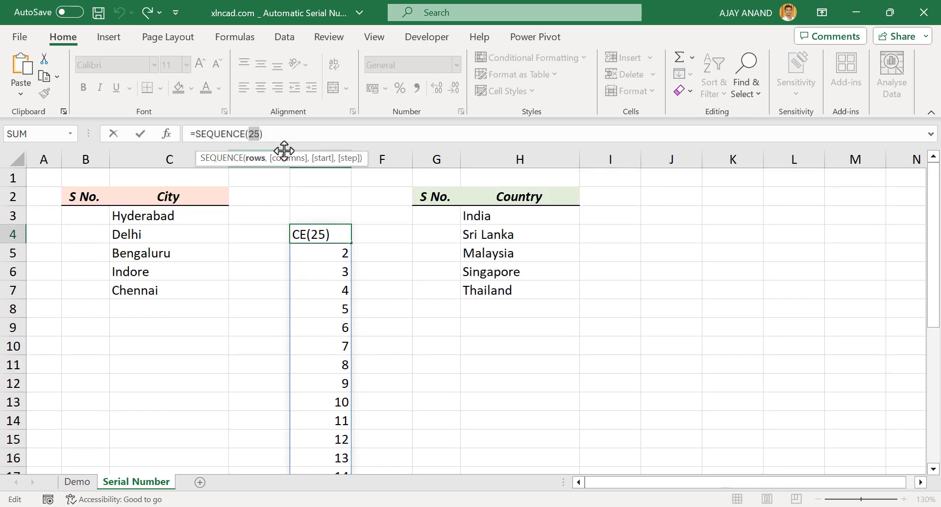
type("100")
key("Return")
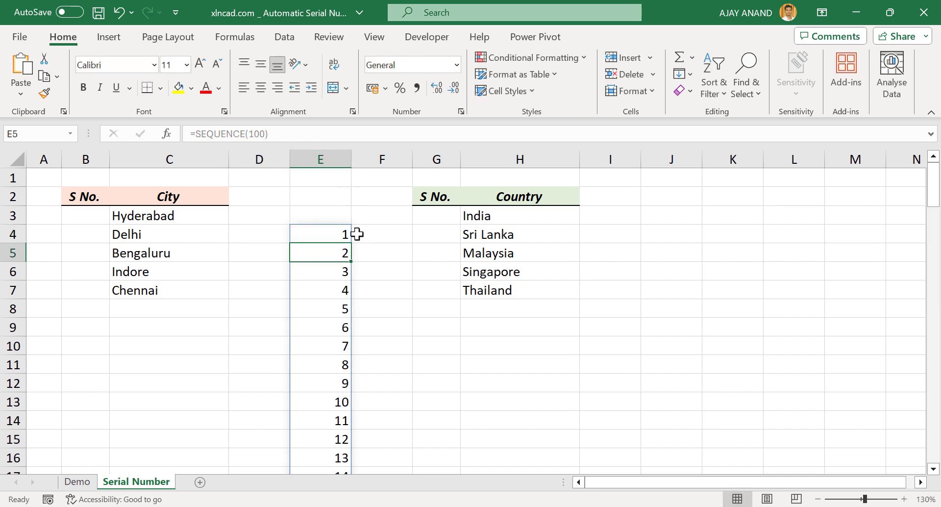
scroll(331, 280, "down", 14)
scroll(331, 279, "down", 7)
scroll(331, 279, "down", 7)
scroll(332, 279, "down", 7)
scroll(331, 280, "up", 4)
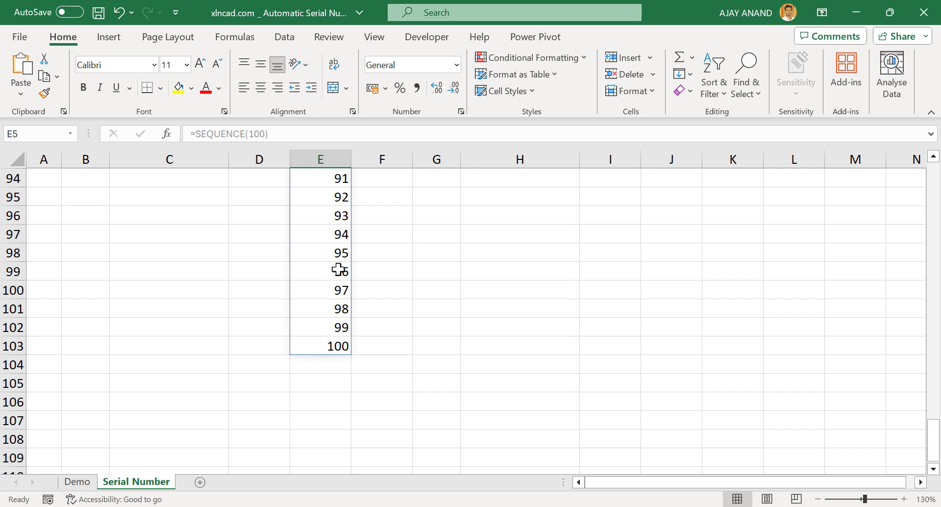
scroll(337, 265, "up", 11)
scroll(339, 248, "up", 7)
scroll(339, 246, "up", 12)
scroll(340, 247, "up", 1)
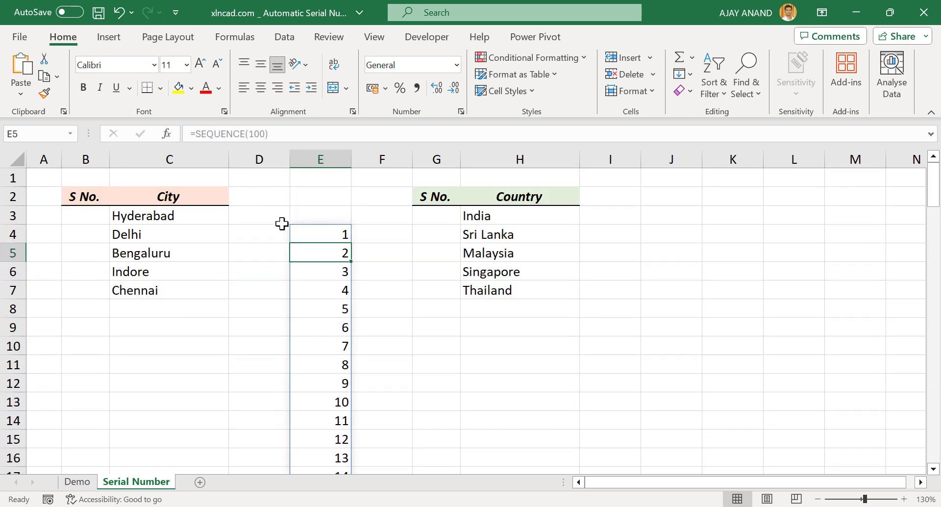
Step: Clear the trial list from E4 and begin a SEQUENCE formula in B3
left_click(325, 234)
key("Delete")
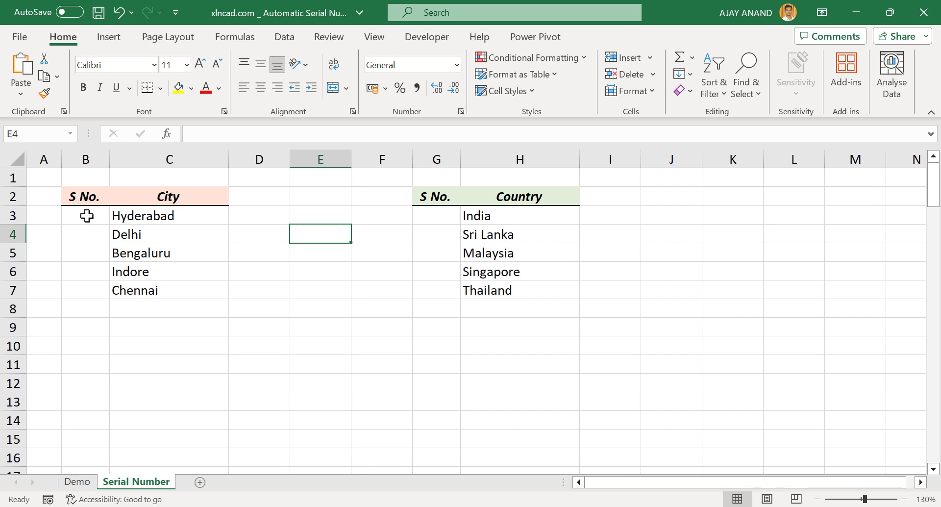
left_click(87, 216)
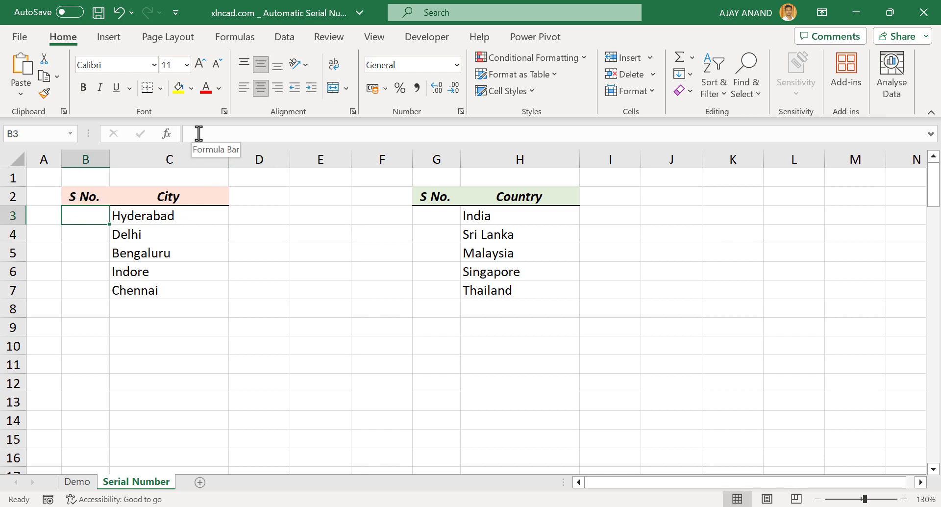
type("=")
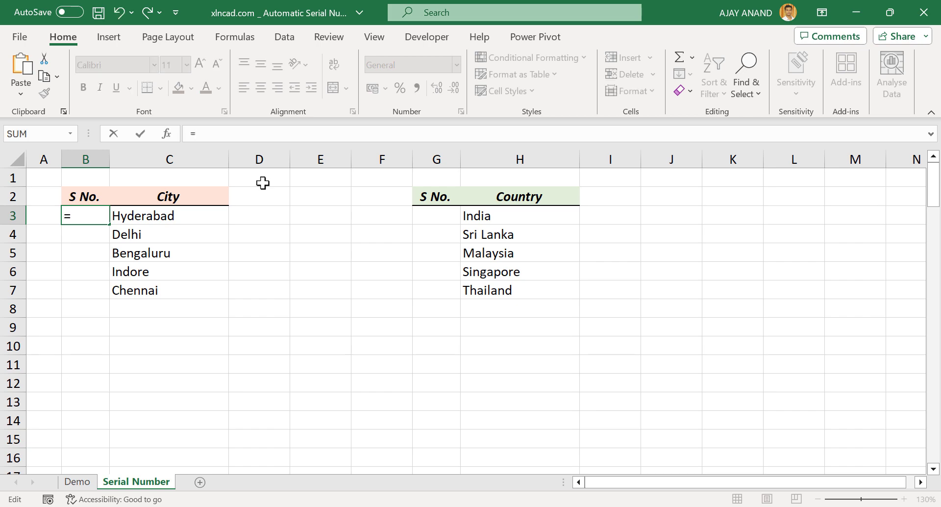
type("sequ")
double_click(242, 168)
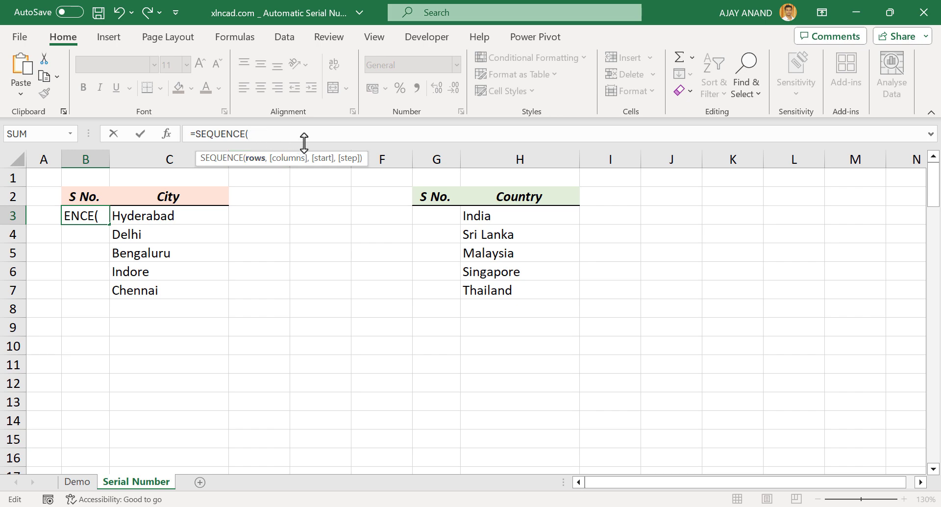
Step: Complete B3 as =SEQUENCE(COUNTA(C3:C30)), numbering the cities 1 to 5
type("count")
double_click(302, 177)
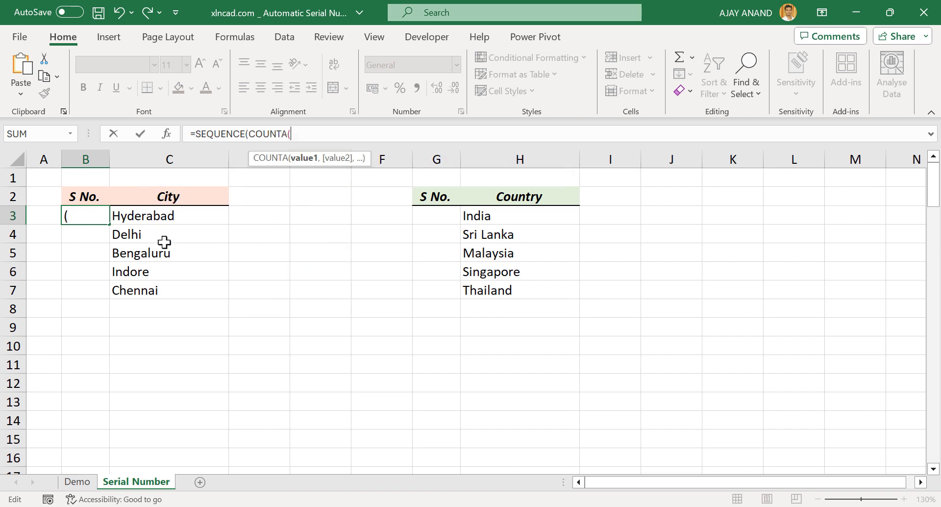
left_click_drag(175, 214, 171, 479)
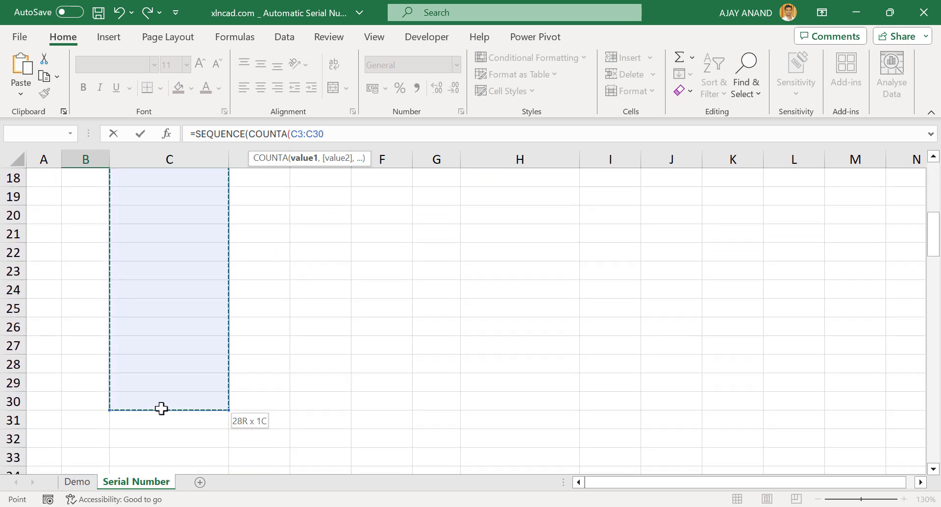
left_click_drag(172, 479, 162, 408)
scroll(162, 408, "up", 5)
scroll(162, 408, "up", 1)
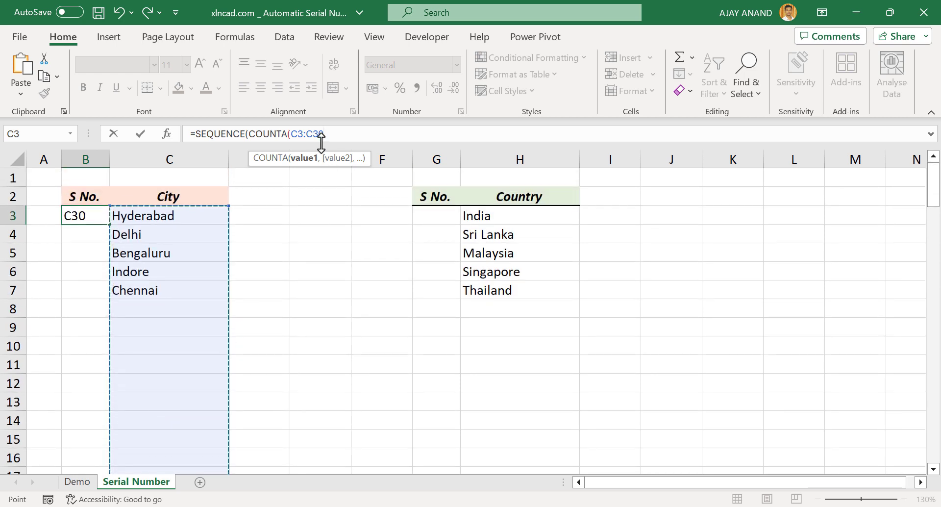
type("))")
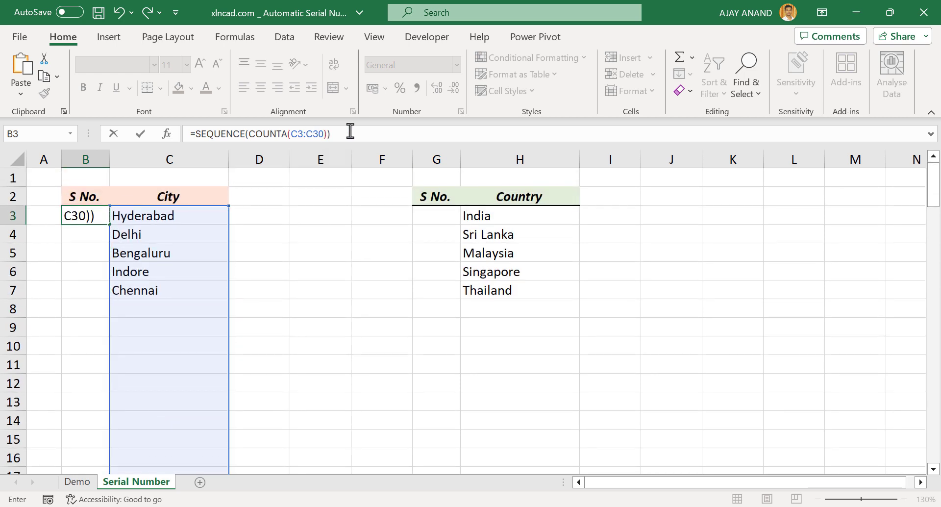
key("Return")
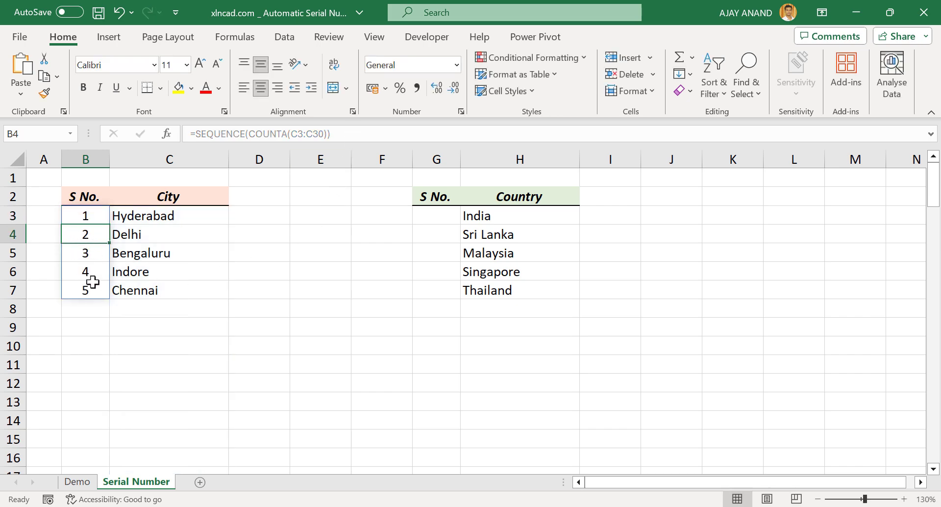
Step: Enter Test! in C8 and Pune in C9, extending S No. to 7
left_click(160, 309)
type("Test")
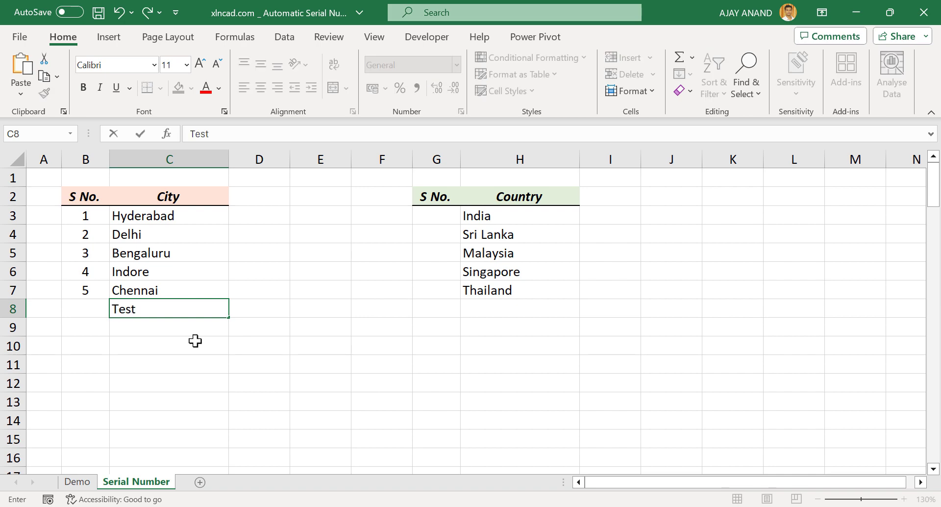
type("!")
key("Return")
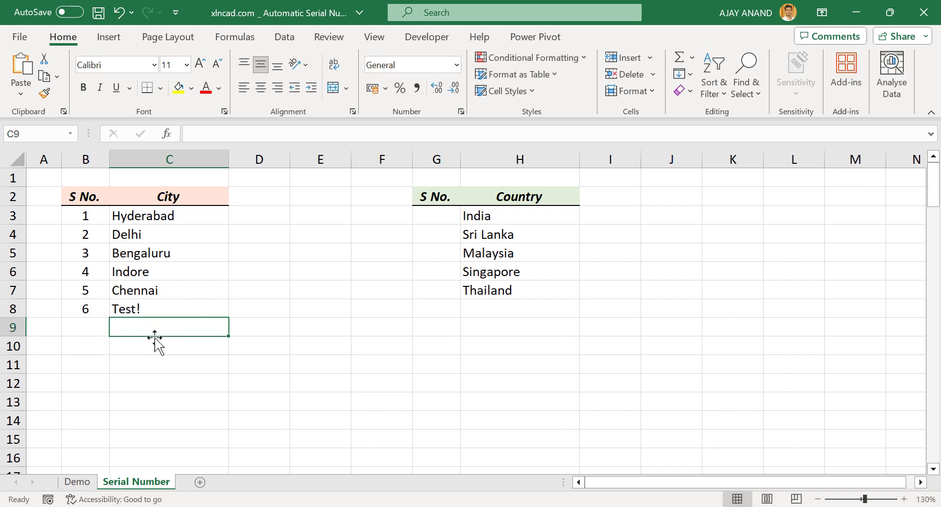
type("Pune")
key("Return")
Step: Add Kolkata as the next city, then delete the Test! and Pune rows
type("Kolkata")
key("Return")
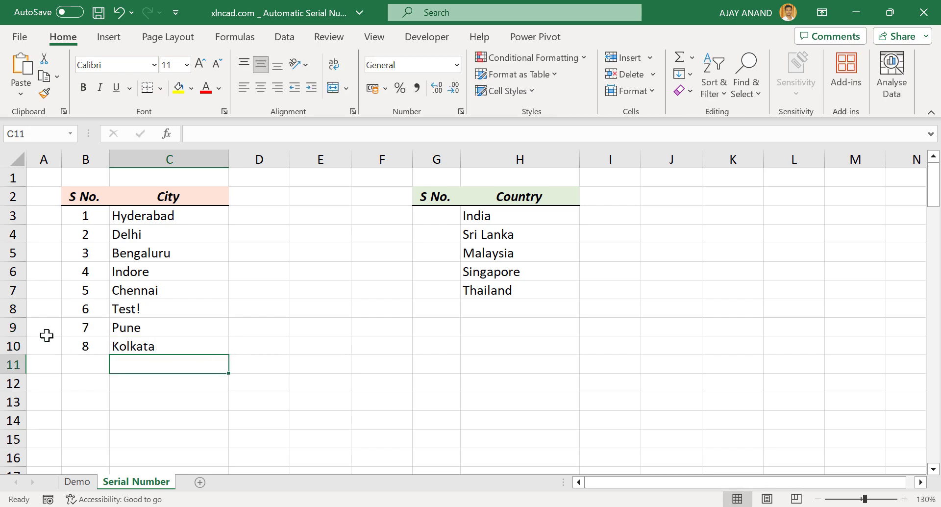
left_click_drag(13, 308, 14, 325)
right_click(50, 308)
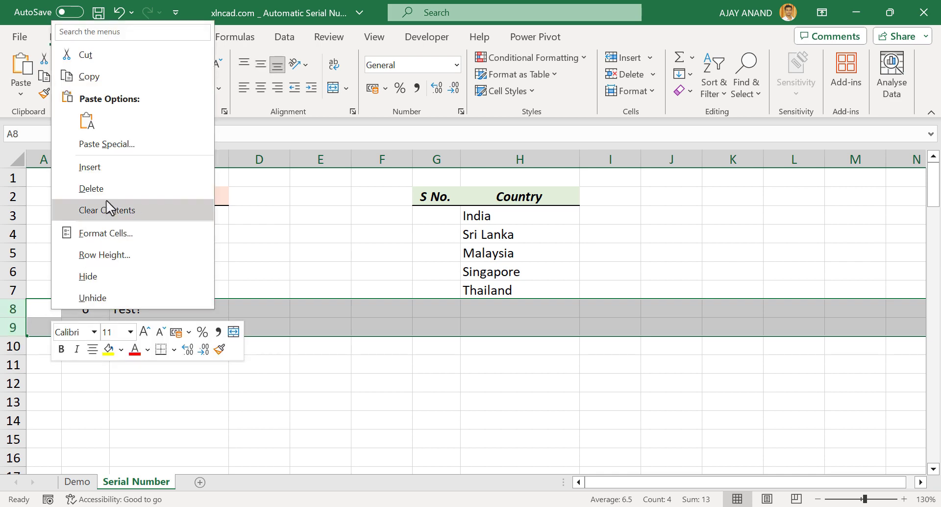
left_click(113, 189)
left_click(171, 310)
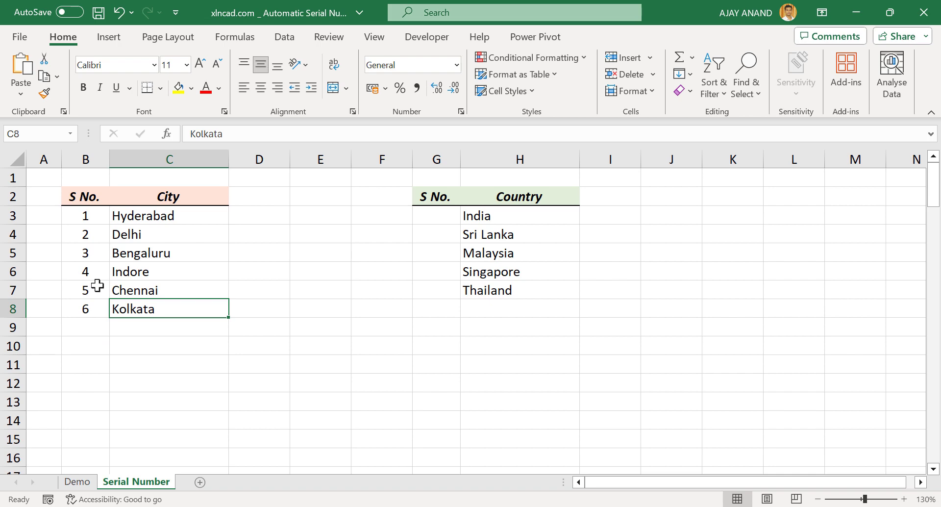
Step: Delete the Indore cell with cells shifted up, leaving cities numbered 1 to 5
right_click(150, 274)
left_click(239, 192)
left_click(192, 209)
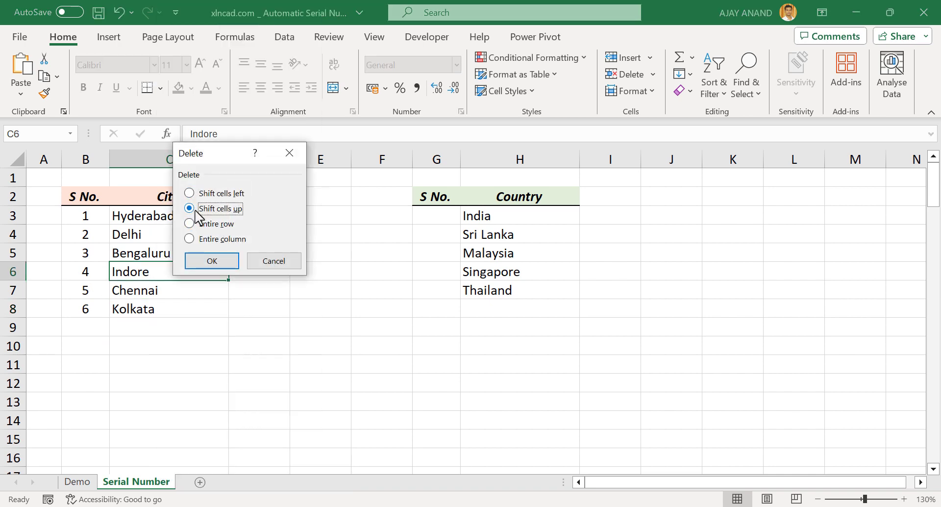
left_click(225, 261)
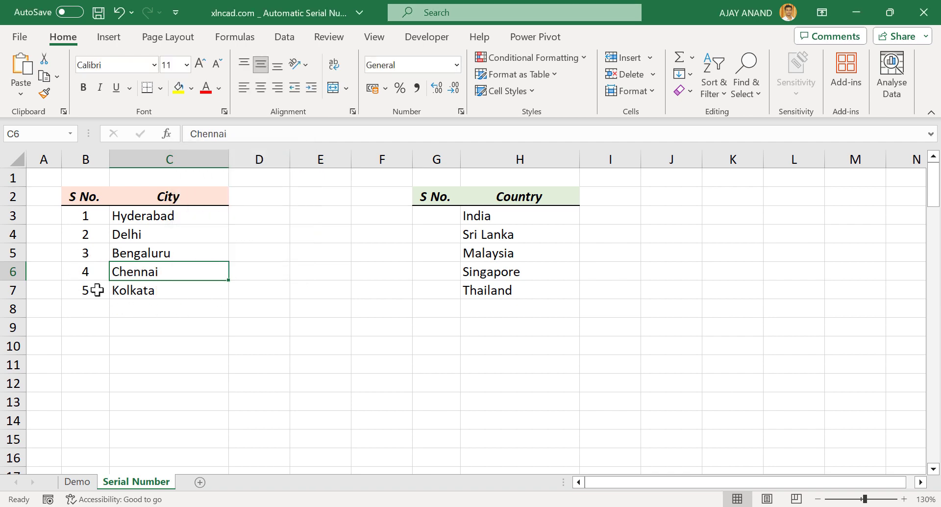
left_click(89, 217)
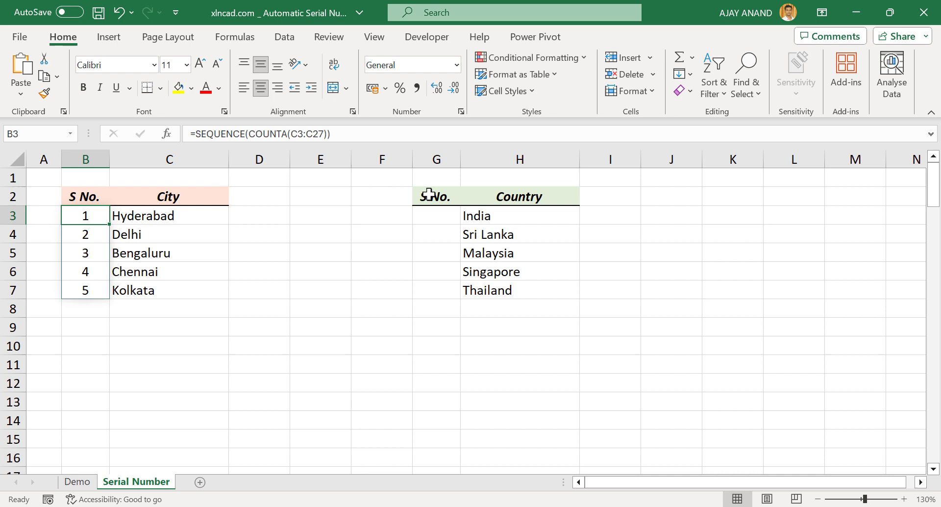
left_click(446, 235)
left_click(440, 253)
left_click(443, 293)
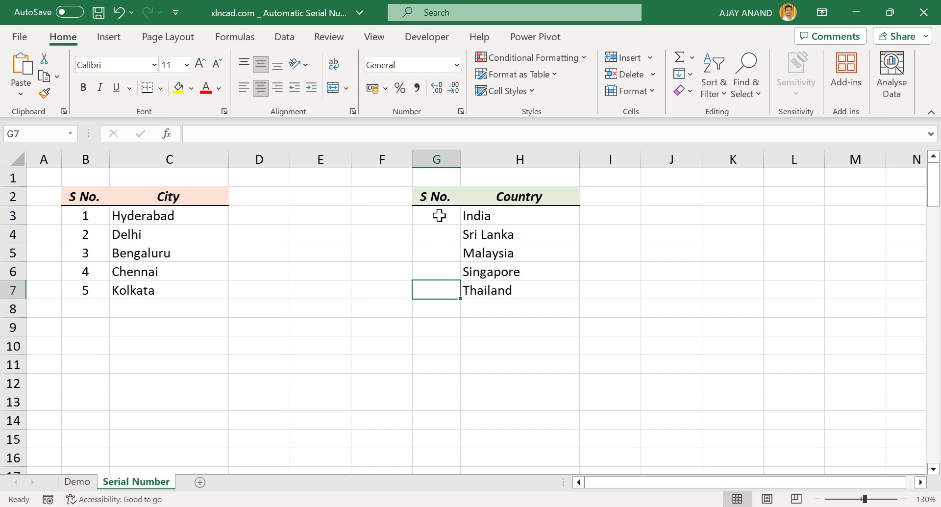
left_click(439, 214)
left_click(190, 134)
Step: Enter =IF(H3<>"",ROW()-ROW($H$2),"") in G3, showing 1 beside India
type("=")
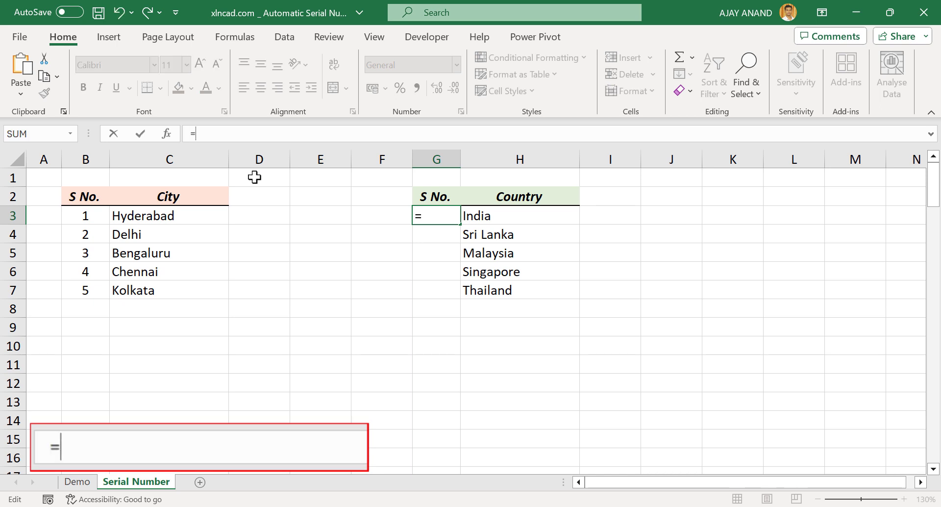
type("IF(")
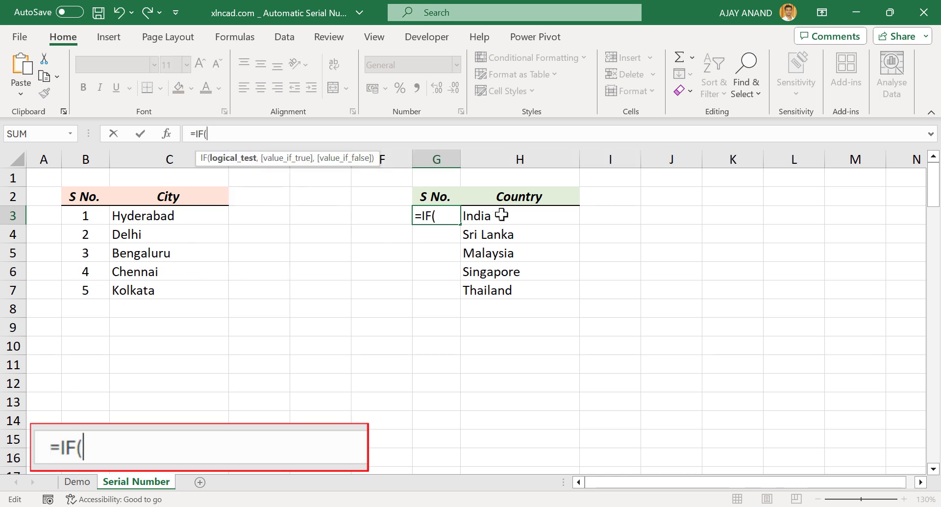
left_click(501, 214)
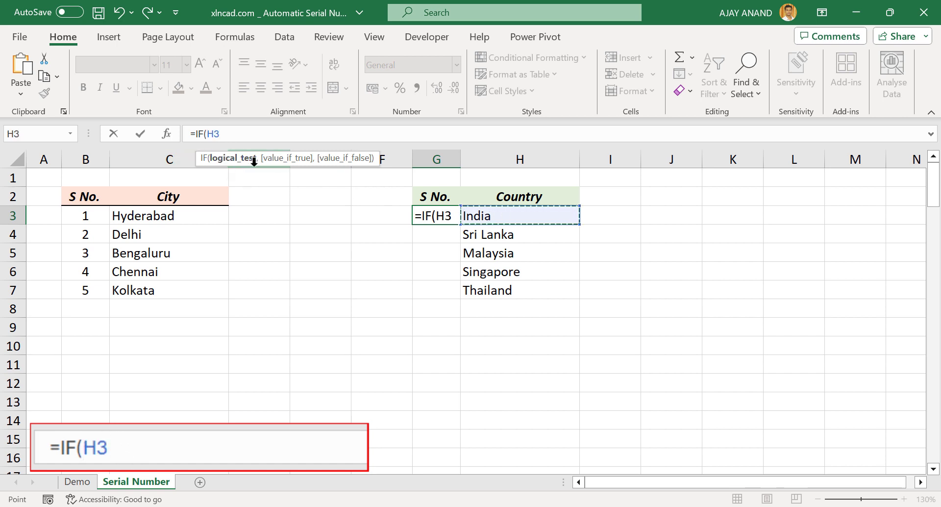
type("<>\"\"")
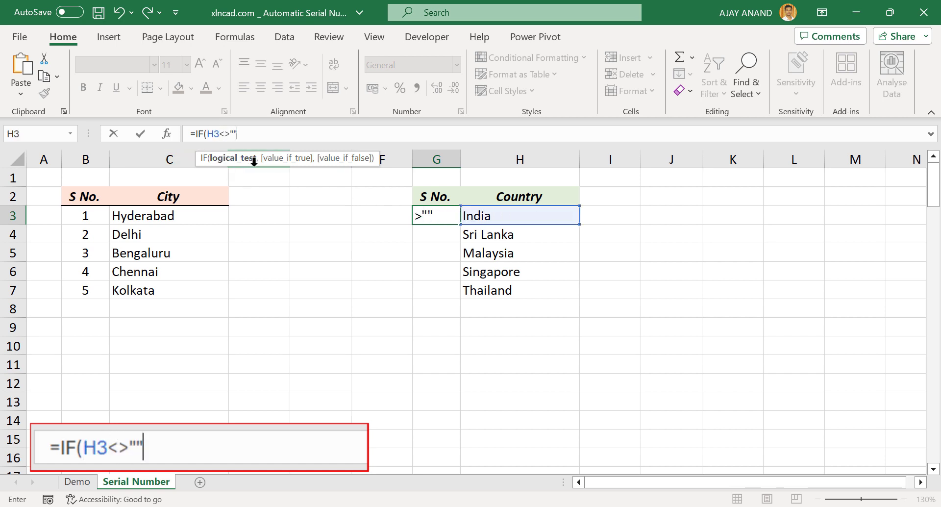
type(",")
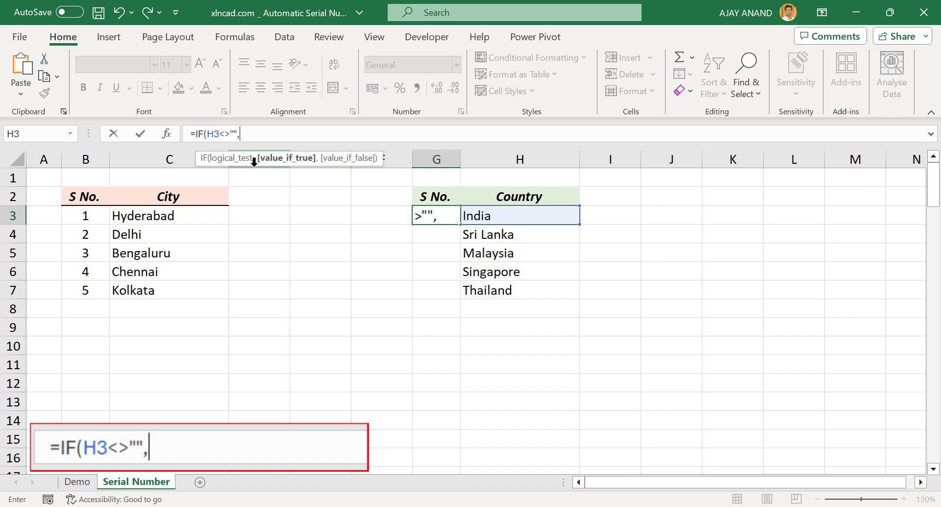
type("ROW(")
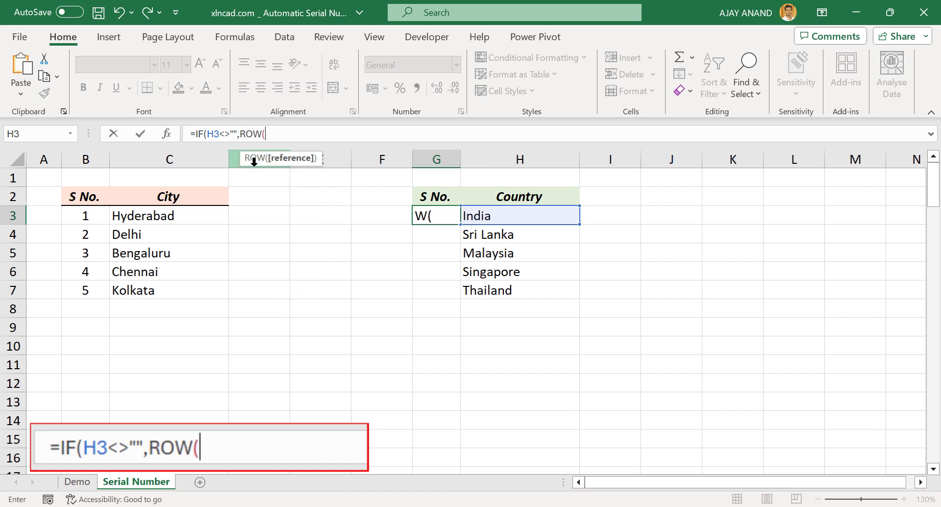
type(")-")
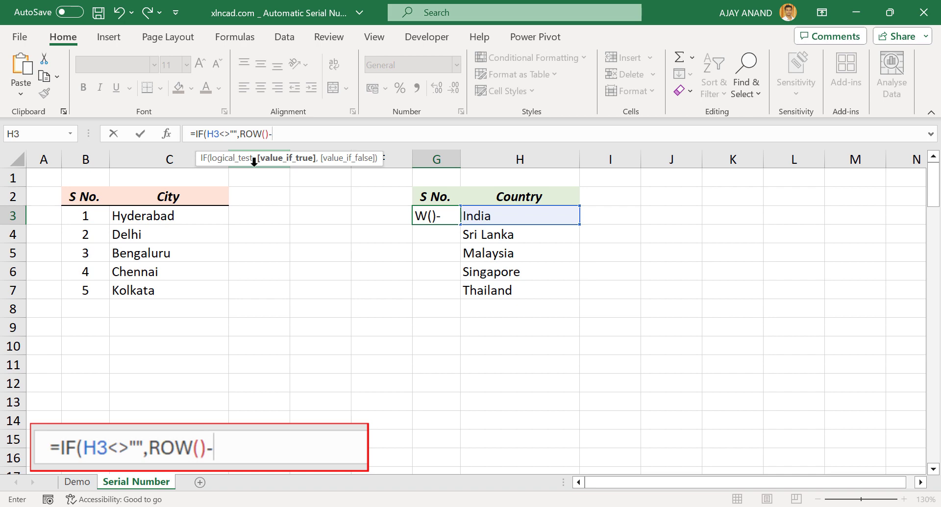
type("ROW")
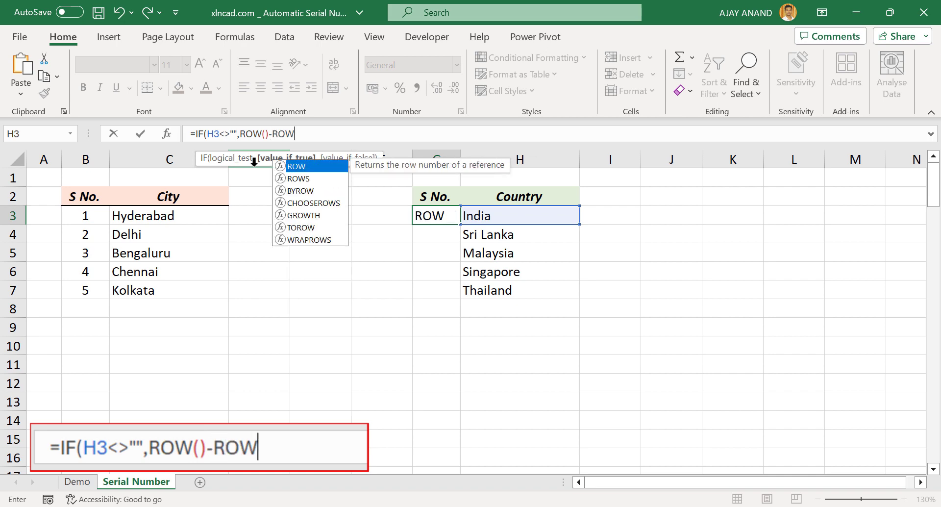
type("(")
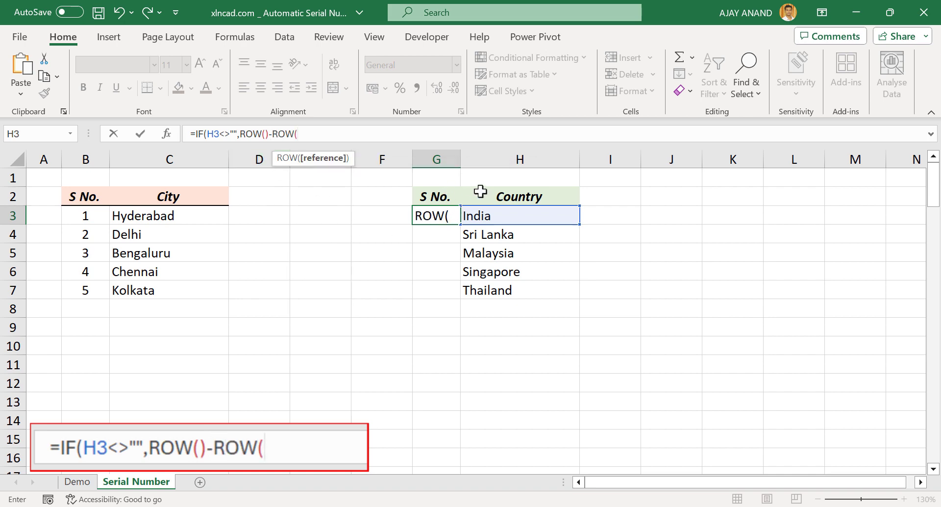
left_click(498, 193)
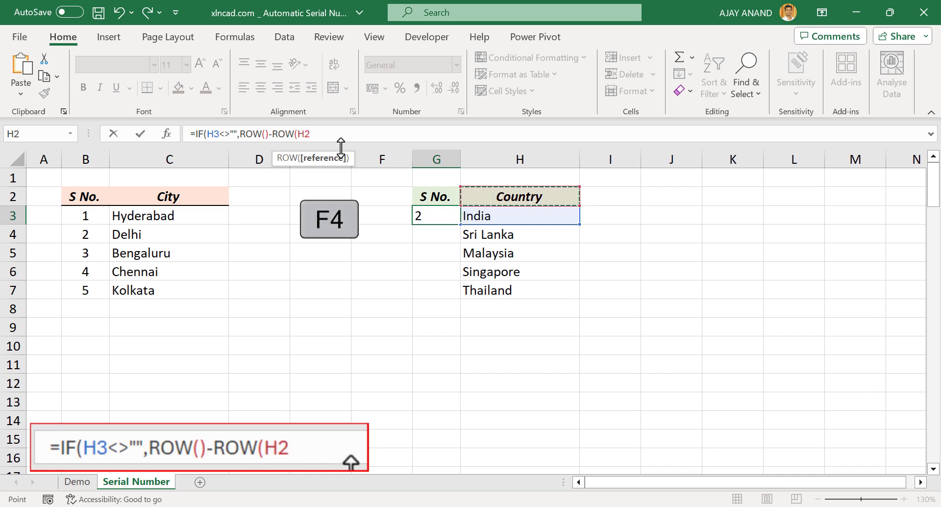
key("F4")
type("),")
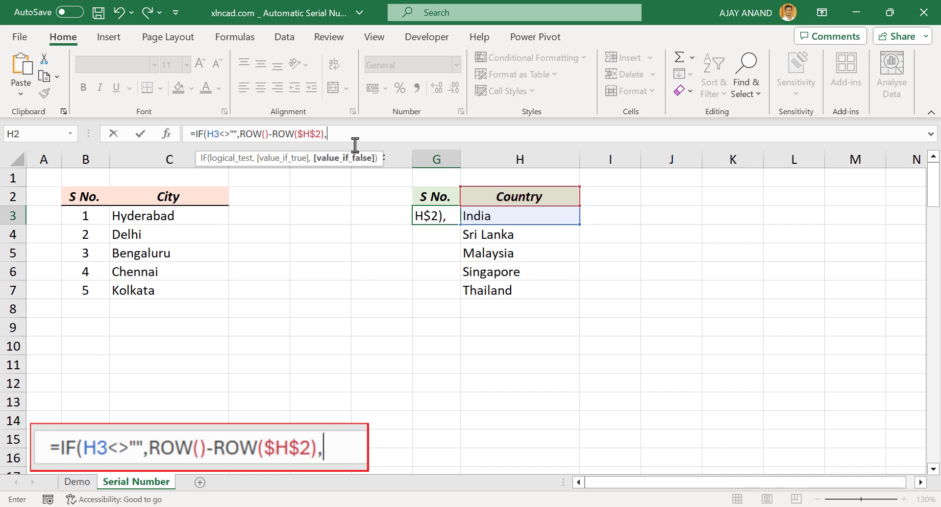
type("\"\"")
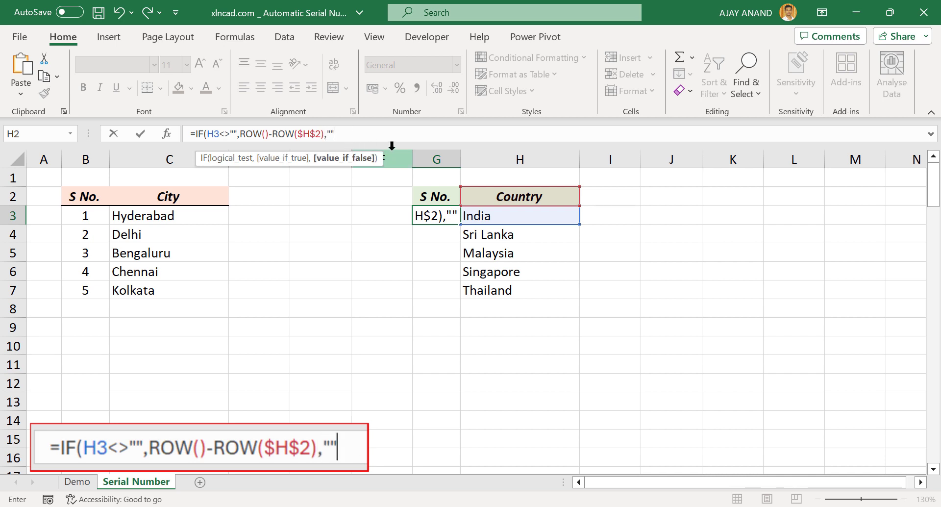
type(")")
key("Return")
Step: Fill G3's IF/ROW formula down to G14, numbering India through Thailand 1 to 5
left_click(437, 216)
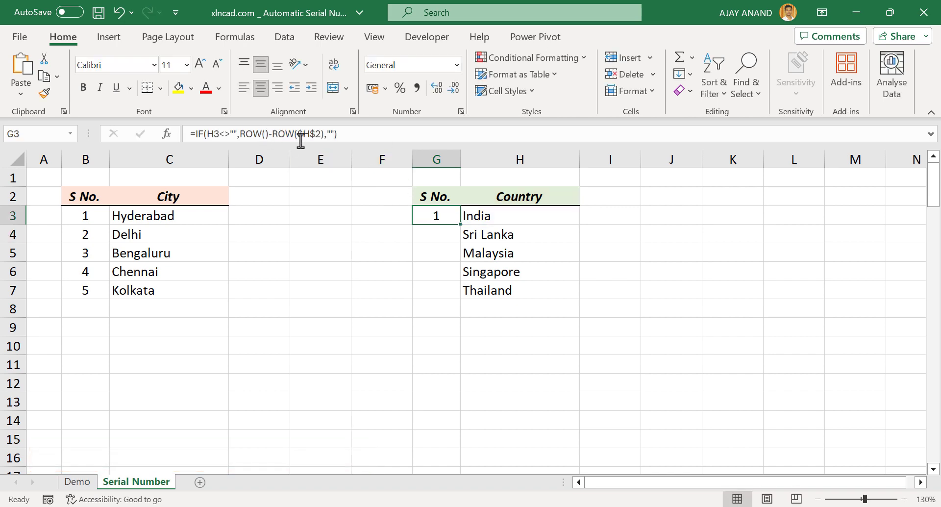
left_click_drag(460, 224, 460, 429)
left_click(444, 267)
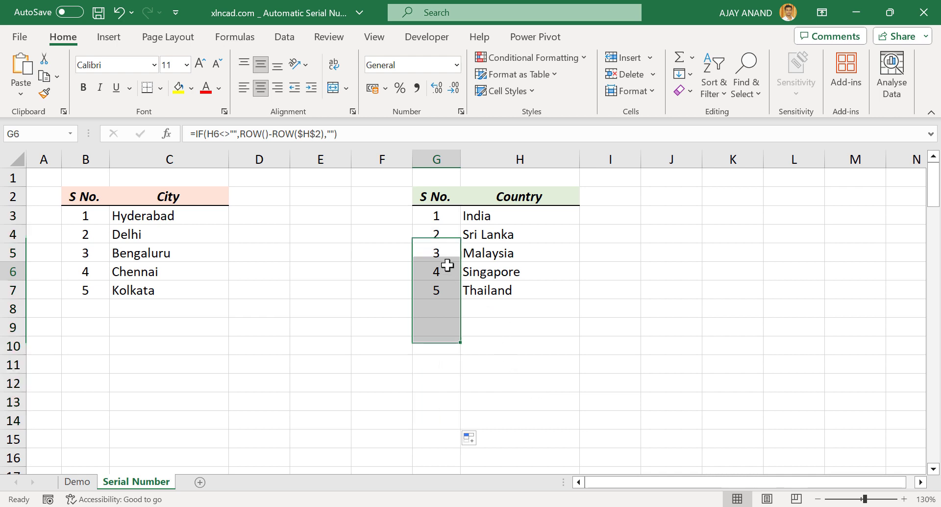
Step: Enter Vietnam, Indonesia and Nepal from H8 downward, numbered 6 to 8
left_click(514, 306)
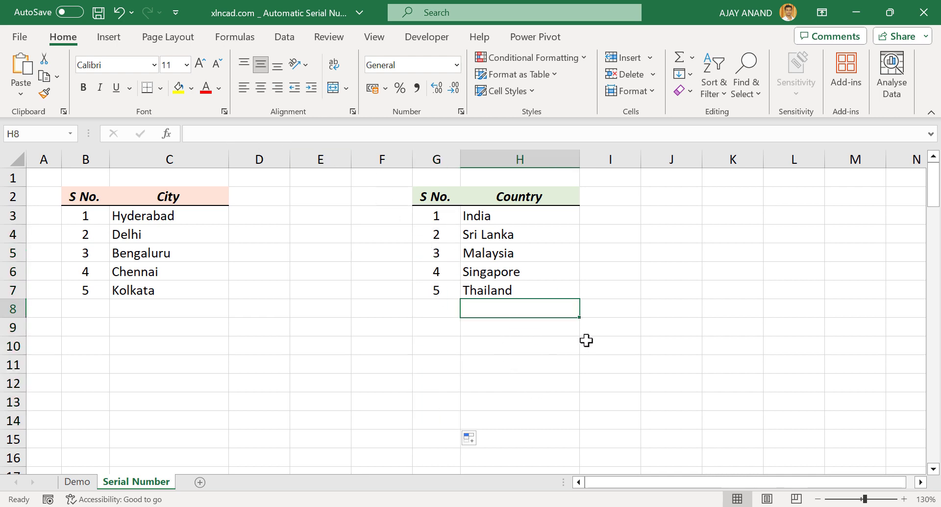
type("Vietnam")
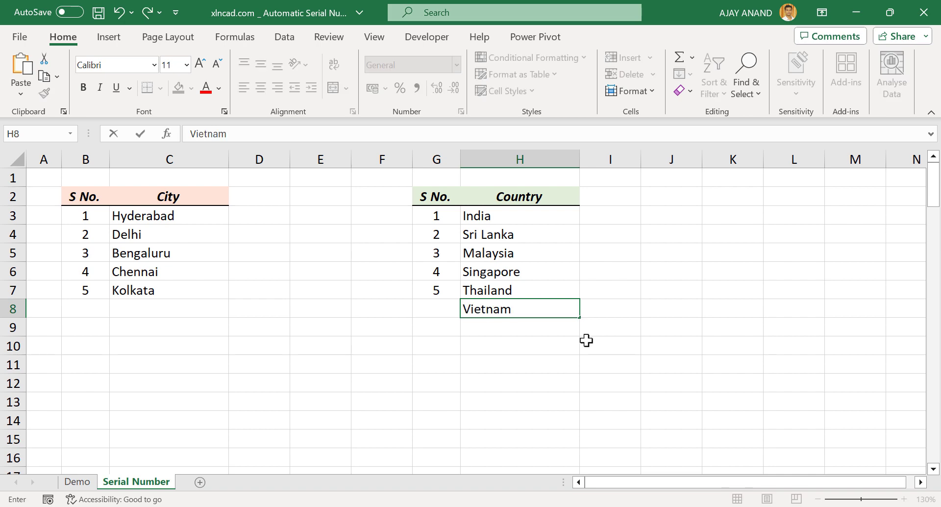
key("Return")
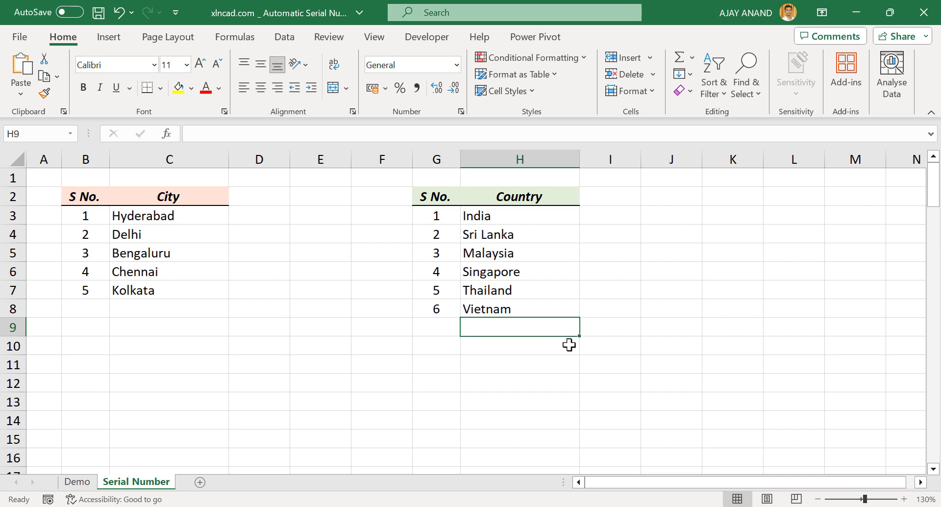
type("Indonesia")
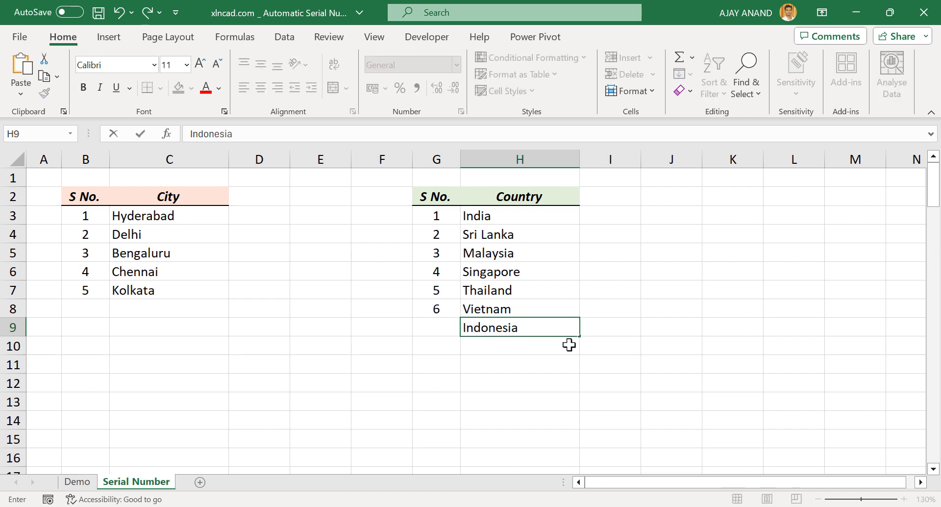
key("Return")
type("Nepal")
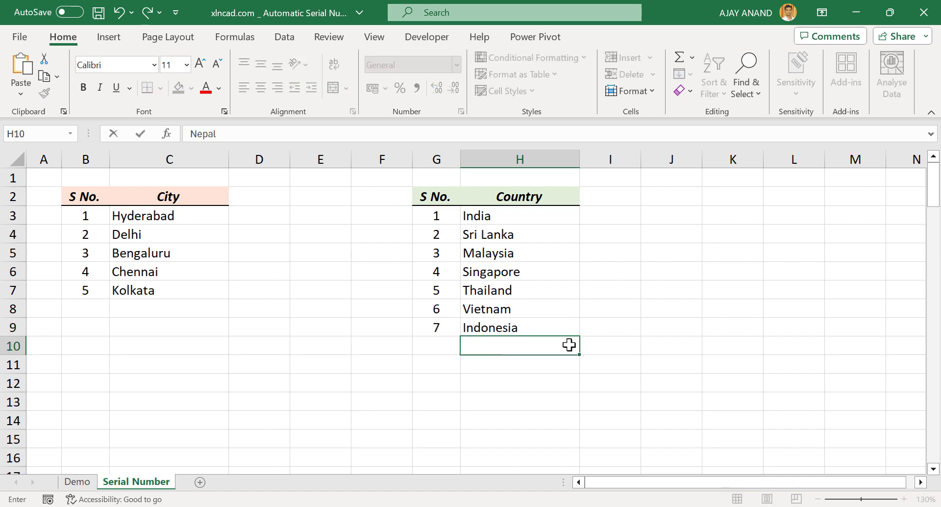
key("Return")
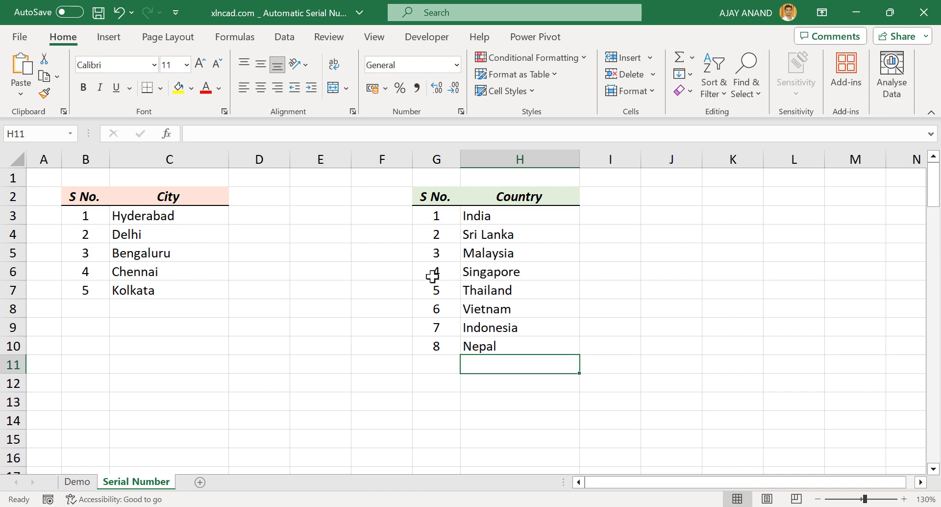
Step: Delete G6:H7 (Singapore and Thailand) shifting cells up, renumbering countries 1 to 6
left_click_drag(432, 276, 535, 290)
right_click(535, 290)
left_click(614, 192)
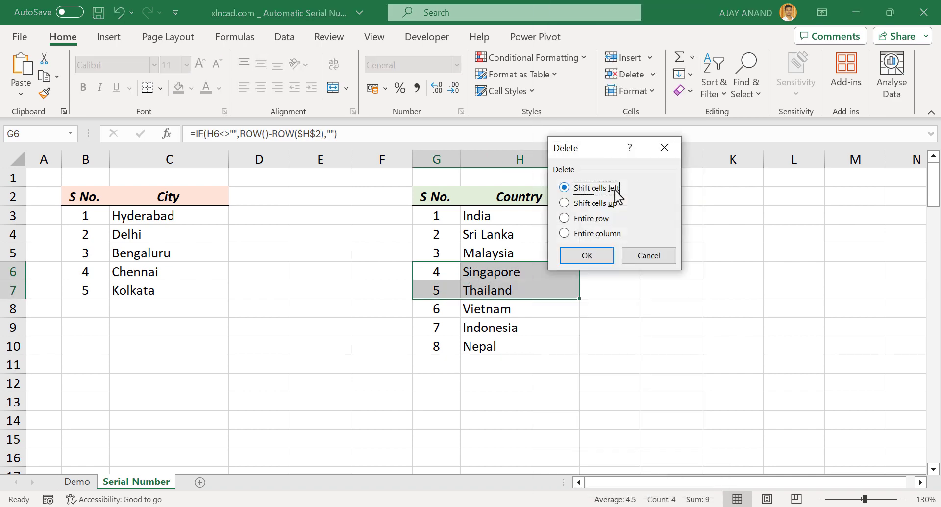
left_click(565, 205)
left_click(592, 256)
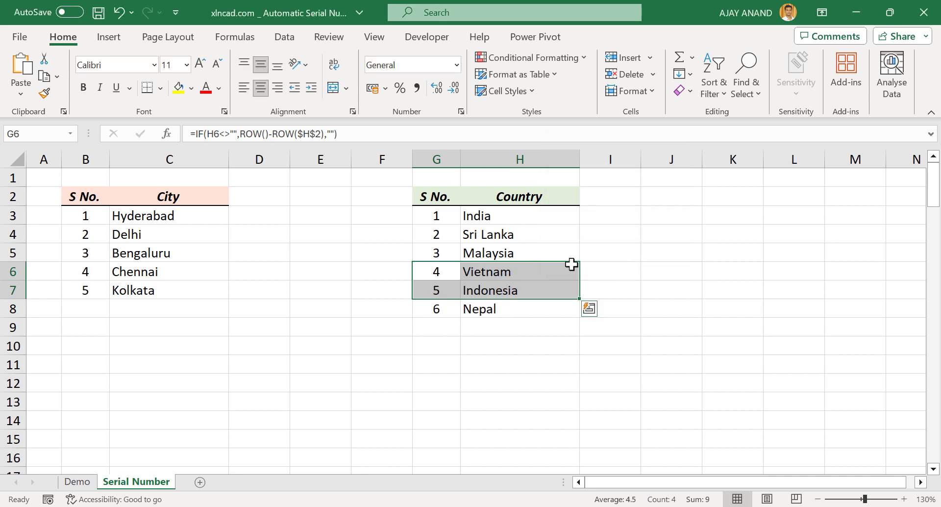
left_click(444, 271)
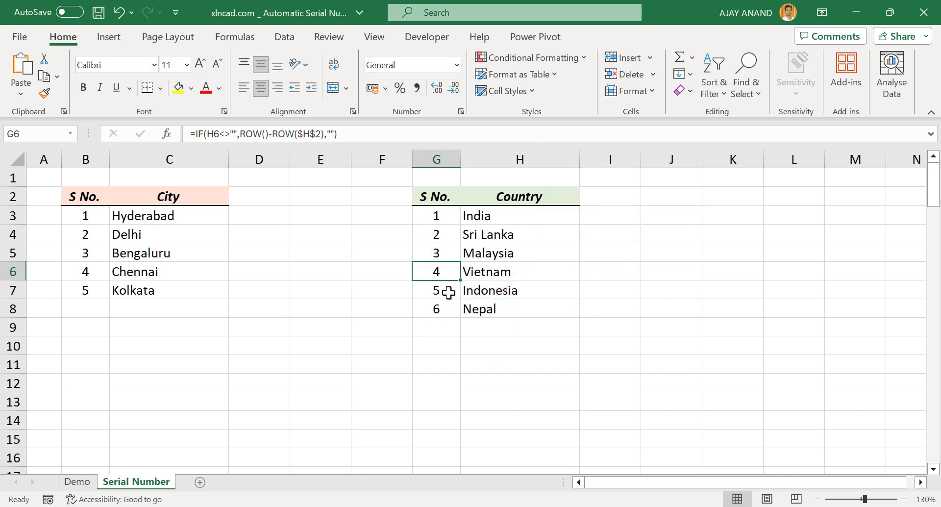